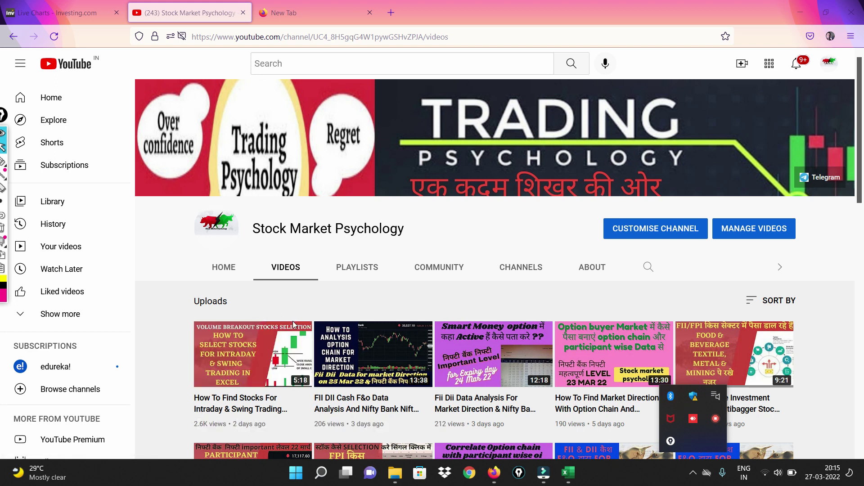
- Run the 2 DAYS SELECTION screen and filter BASE to exclude 0, leaving 9 of 1609 stocks
left_click(568, 471)
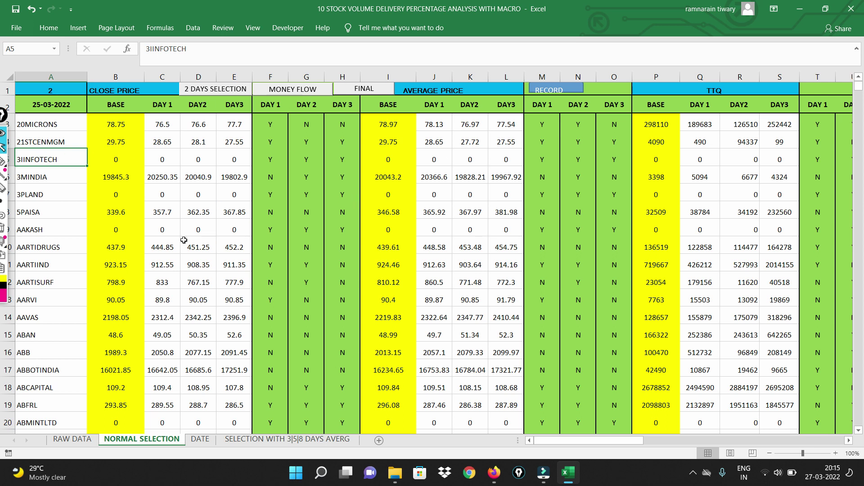
left_click(203, 90)
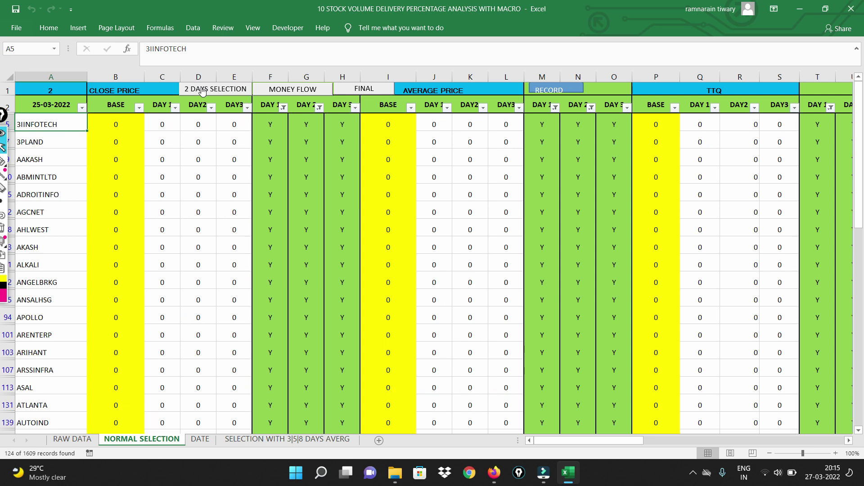
left_click(139, 108)
left_click(30, 242)
left_click(81, 336)
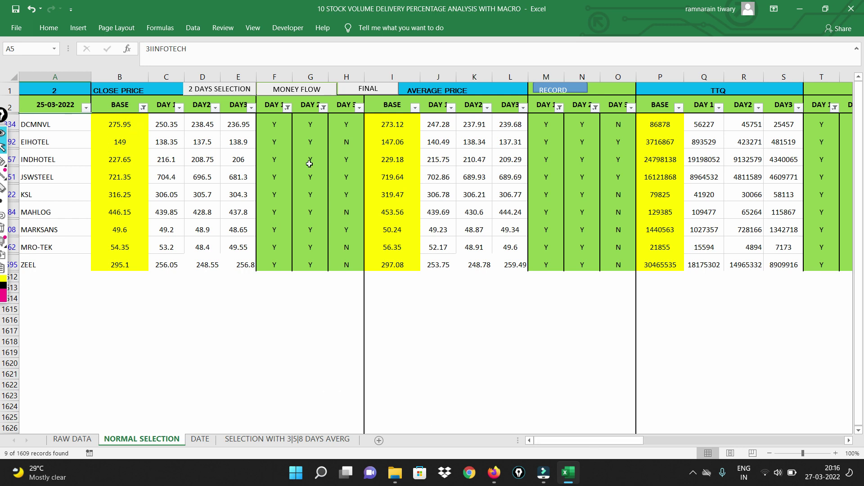
left_click_drag(628, 441, 848, 434)
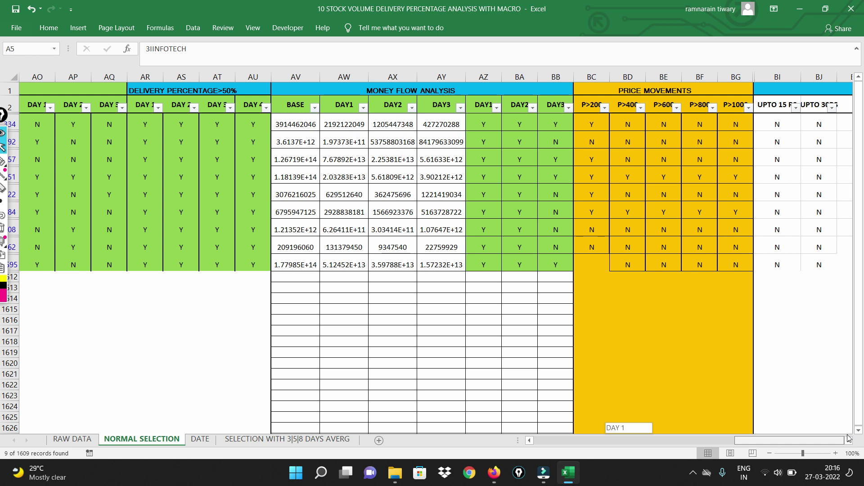
mouse_move(779, 436)
left_mouse_down()
mouse_move(592, 436)
mouse_move(569, 429)
left_mouse_up()
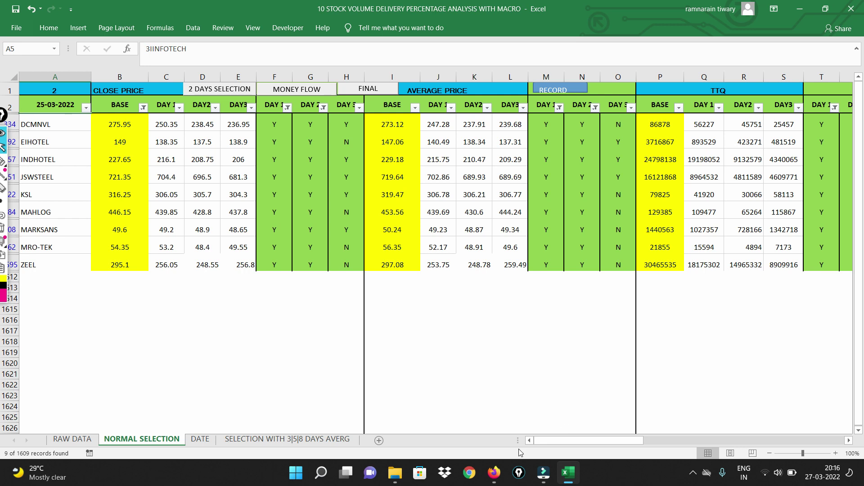
left_click(493, 472)
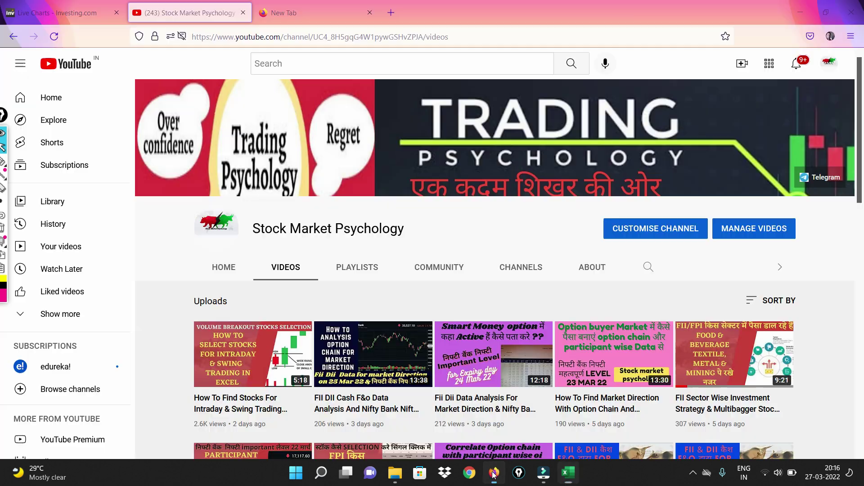
- Show the DCMN daily Live Chart zoomed and panned to the months since September
left_click(82, 14)
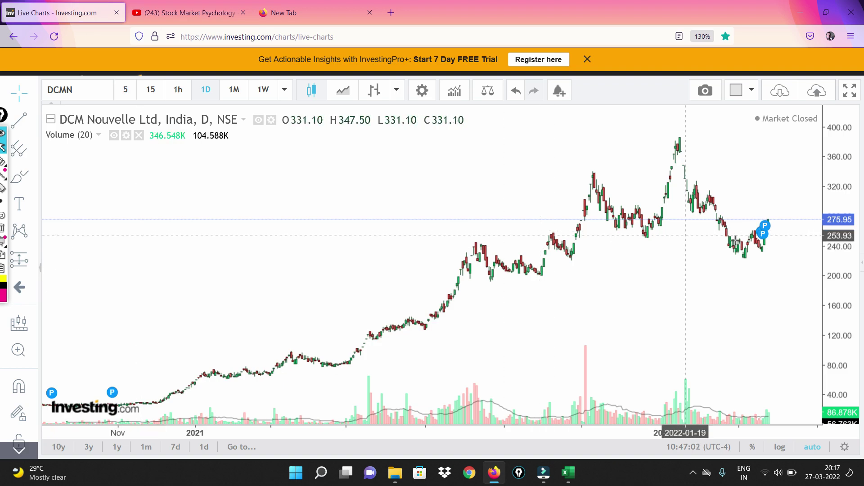
scroll(610, 298, "up", 3)
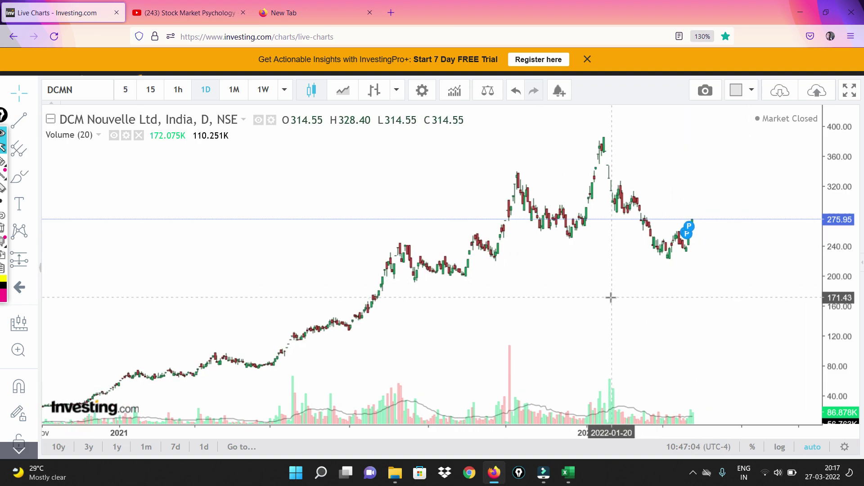
scroll(611, 298, "up", 2)
scroll(586, 297, "down", 5)
left_click_drag(470, 273, 623, 241)
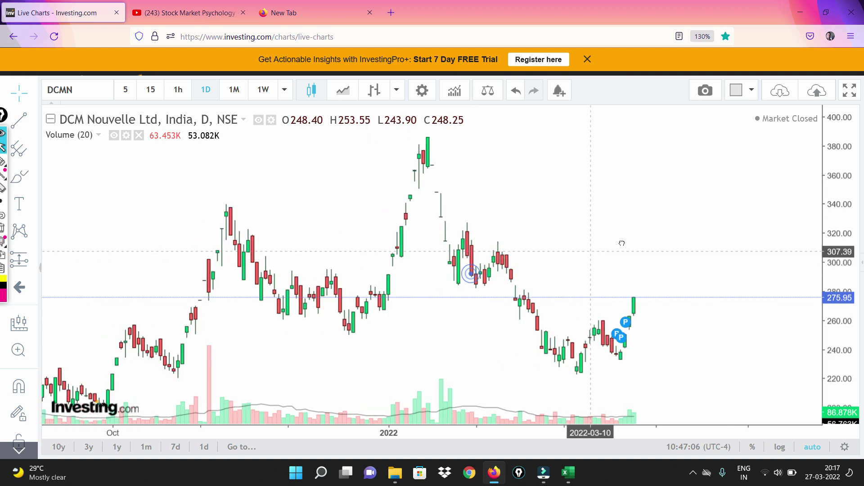
left_click(34, 122)
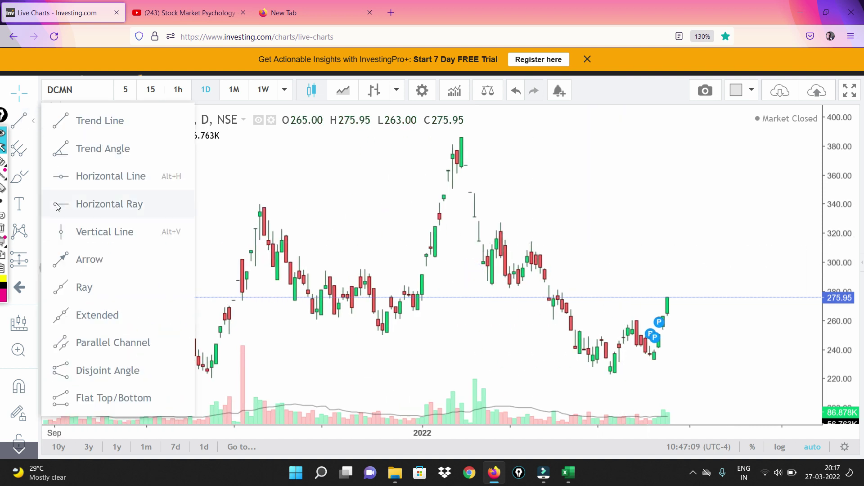
- Draw Horizontal Ray levels at 254.64, 306.38 and 336.02 on the DCMN chart
left_click(55, 204)
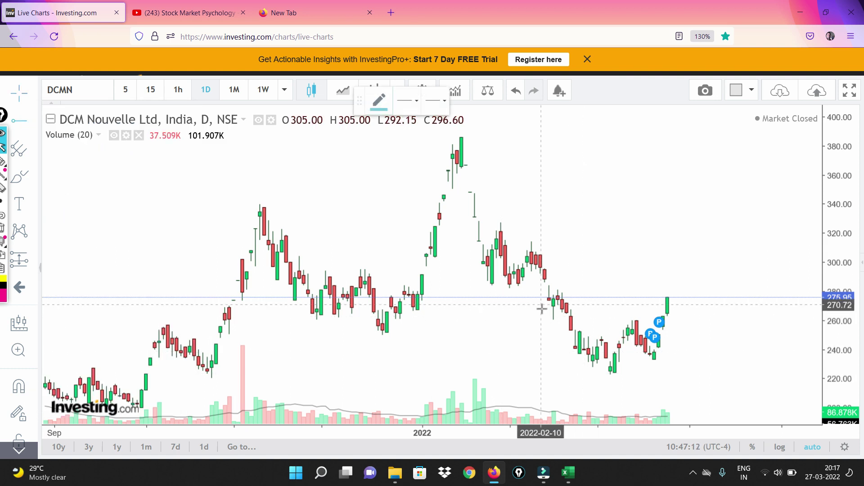
left_click(542, 322)
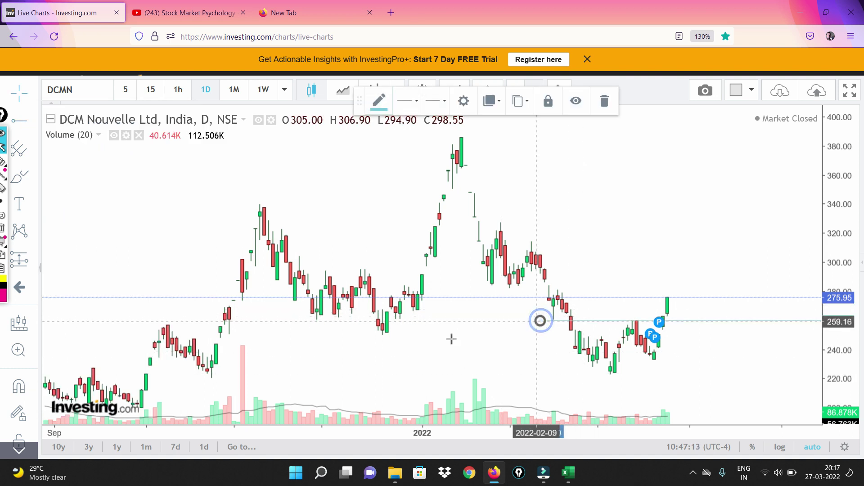
left_click(509, 328)
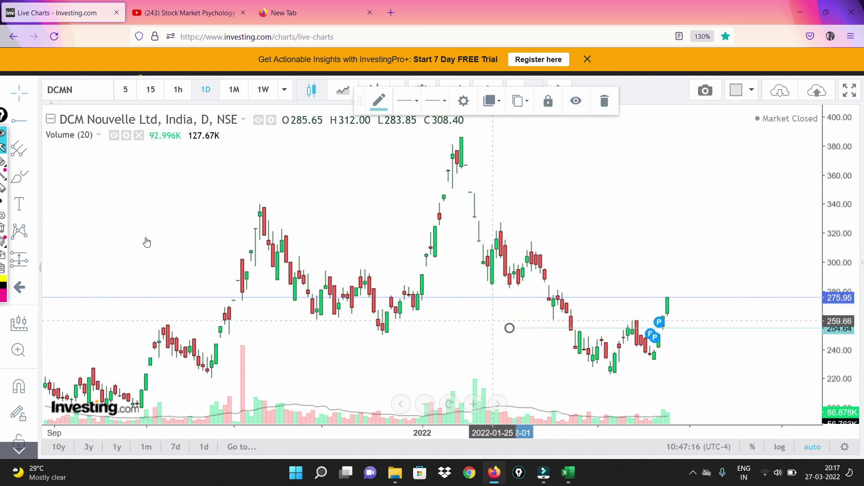
left_click(16, 125)
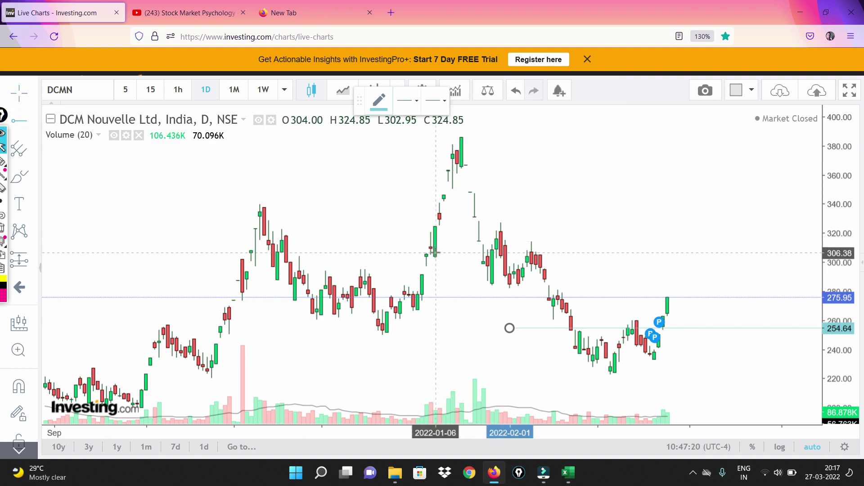
left_click(435, 253)
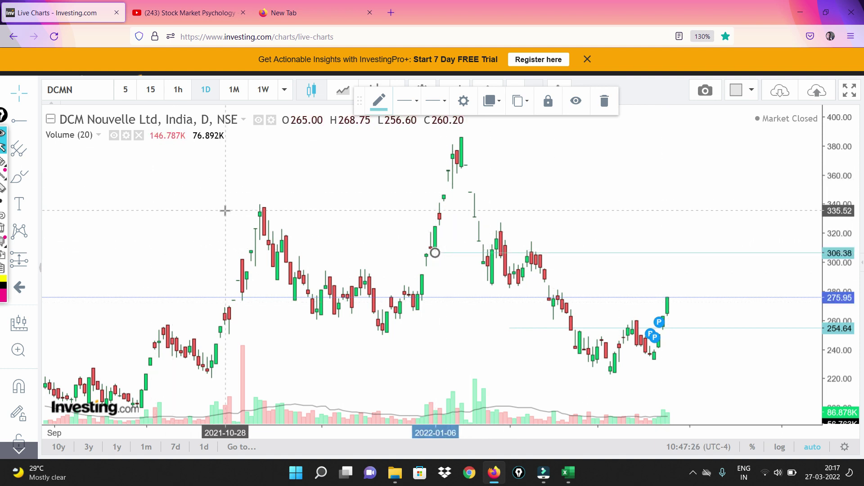
left_click(19, 121)
left_click(199, 209)
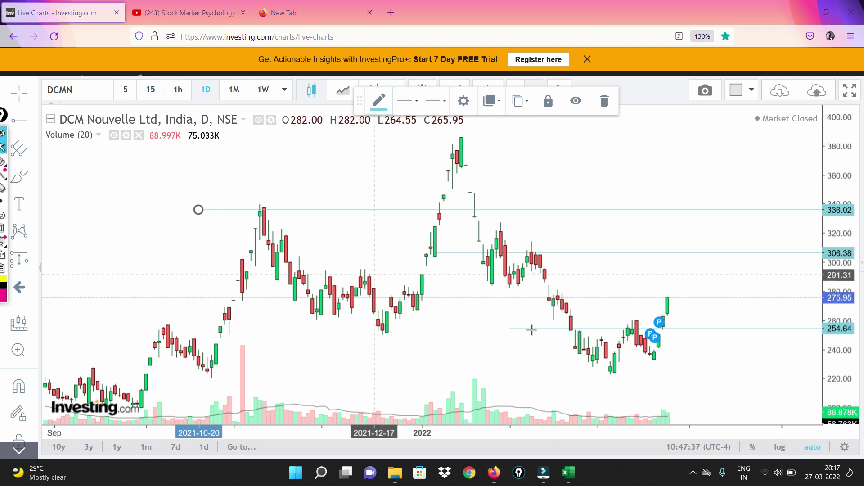
left_click(14, 161)
mouse_move(533, 266)
left_mouse_down()
mouse_move(612, 380)
mouse_move(658, 342)
mouse_move(672, 291)
left_mouse_up()
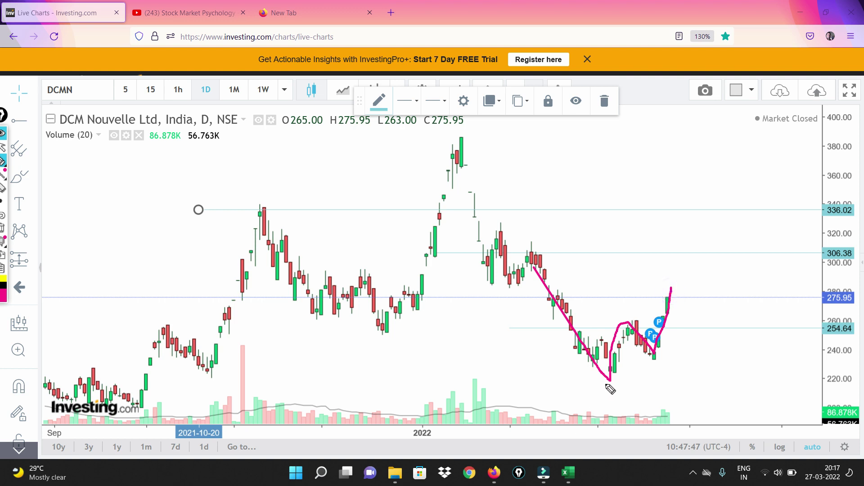
left_click_drag(608, 382, 678, 355)
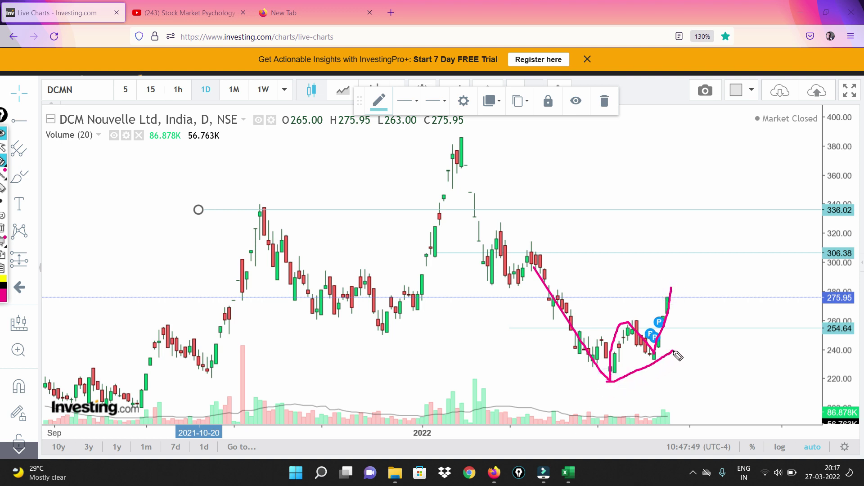
left_click_drag(601, 334, 660, 296)
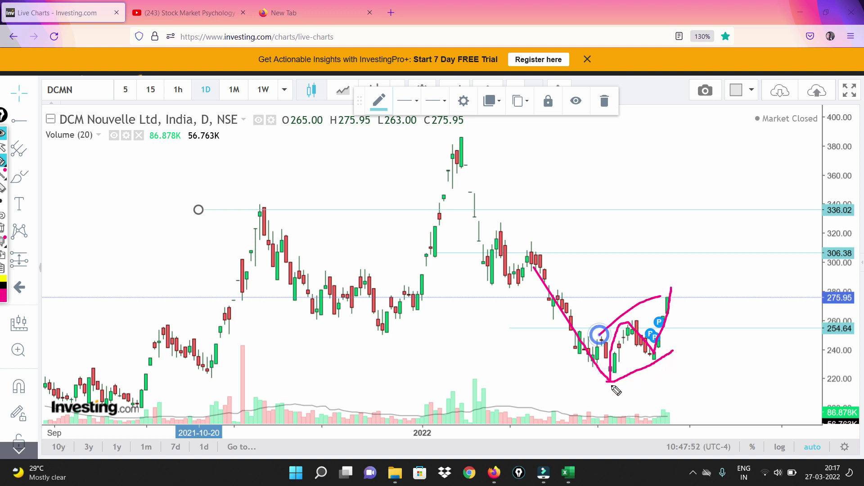
left_click_drag(613, 375, 704, 341)
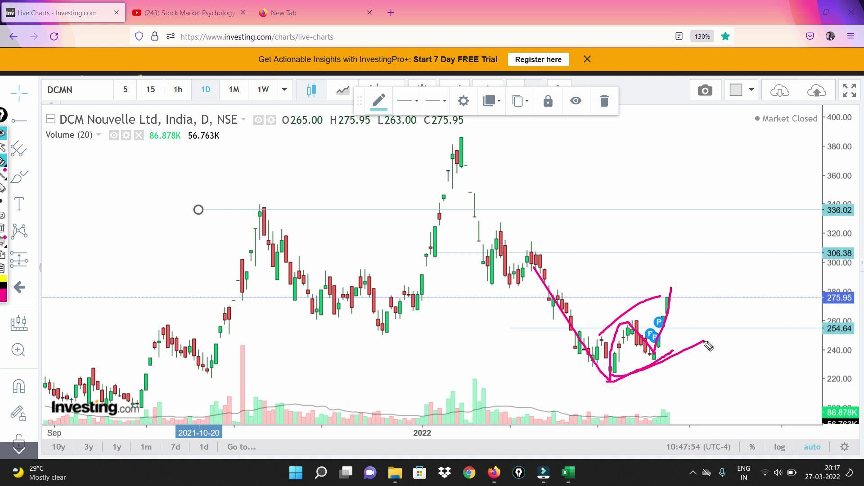
mouse_move(635, 423)
left_mouse_down()
mouse_move(695, 415)
mouse_move(644, 412)
left_mouse_up()
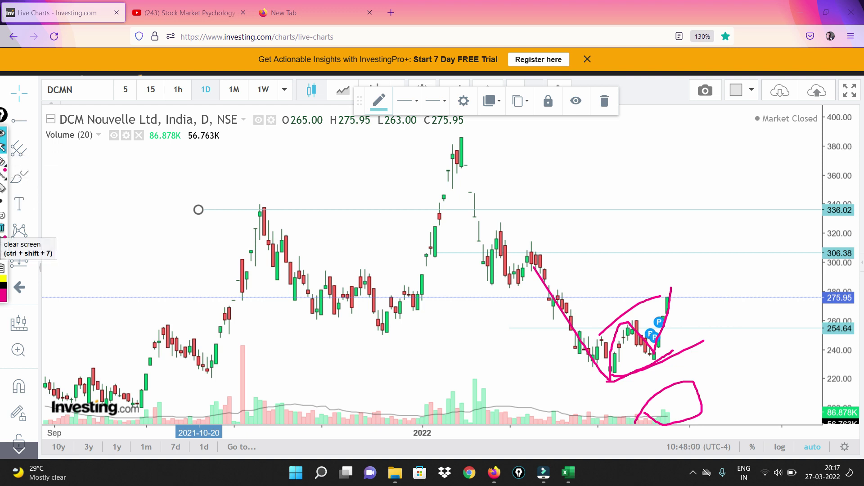
left_click(2, 228)
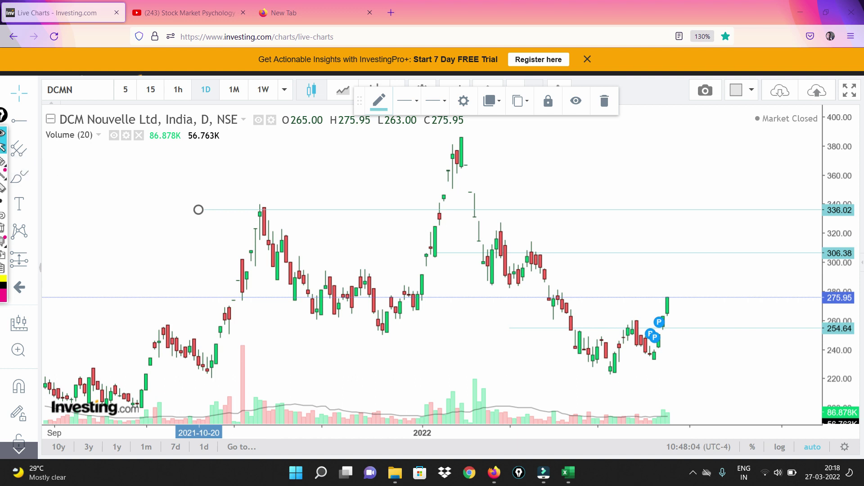
left_click(568, 472)
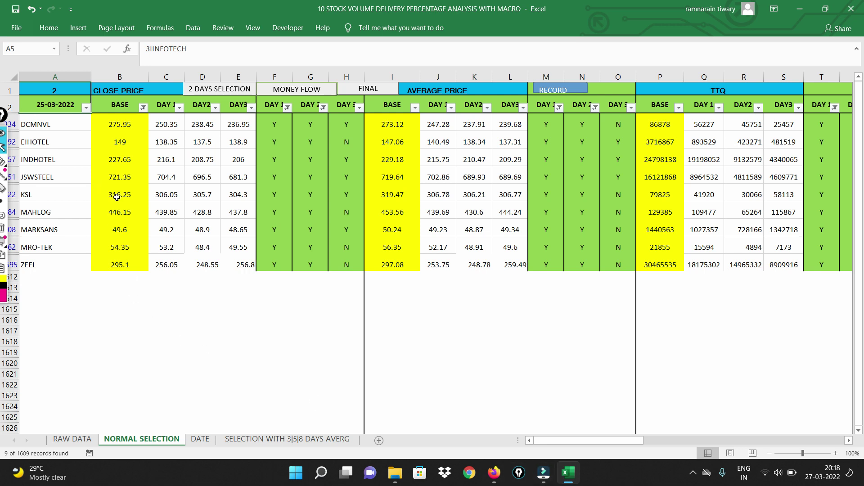
- Load the EIH Ltd chart through an 'EI' symbol search
left_click(495, 472)
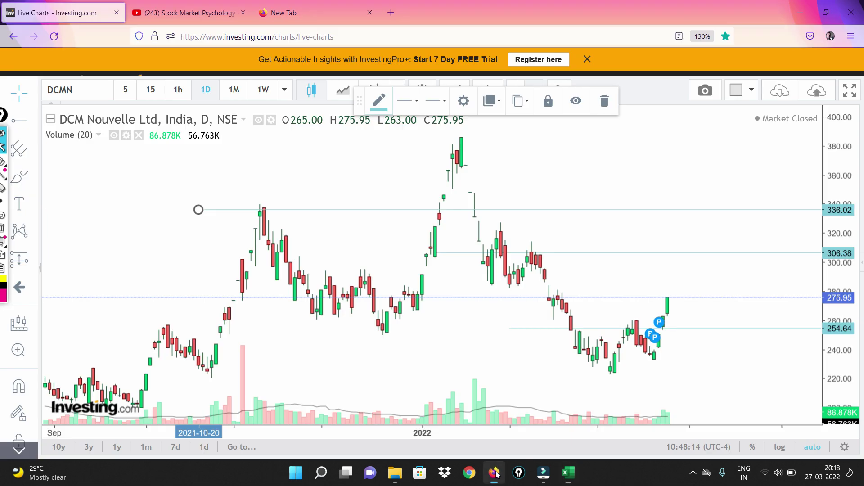
left_click(78, 90)
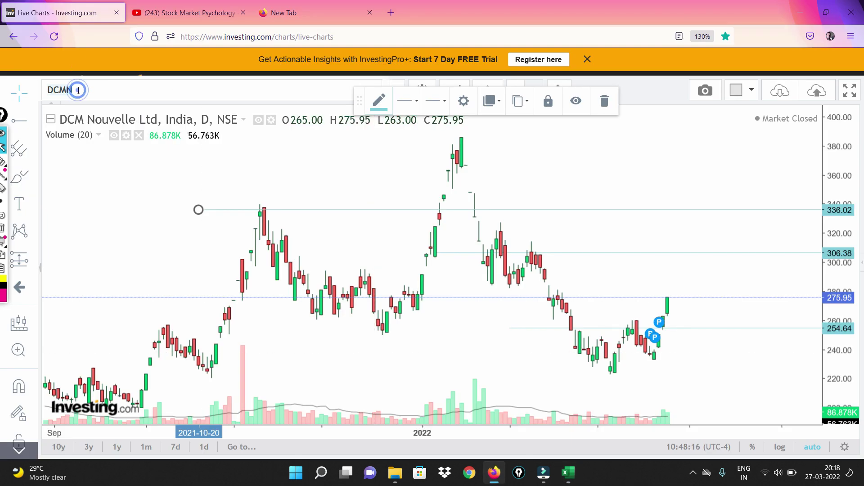
type("EIHOTEL")
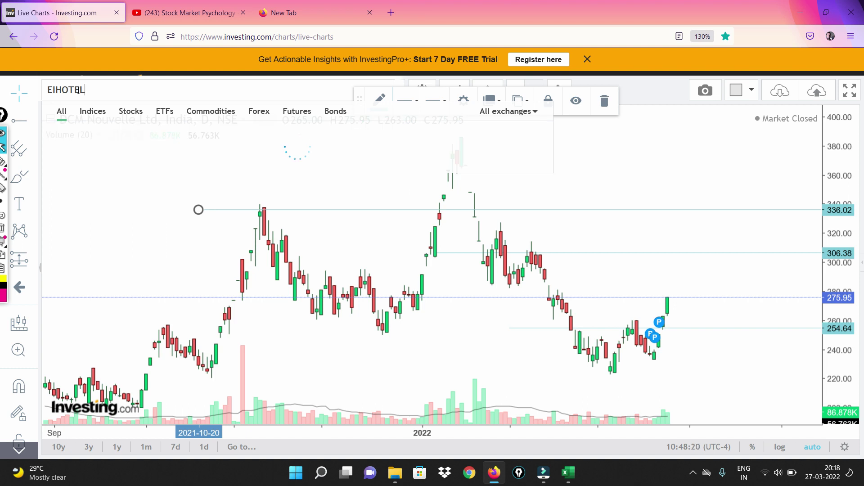
left_click(115, 136)
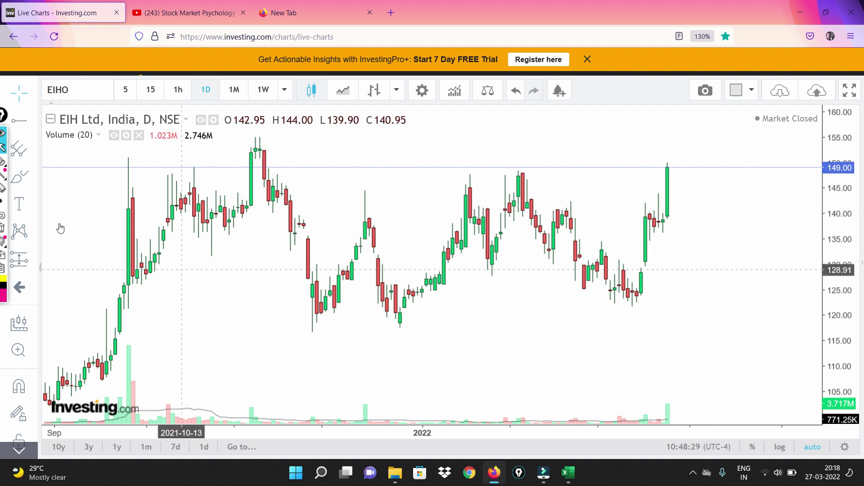
mouse_move(18, 148)
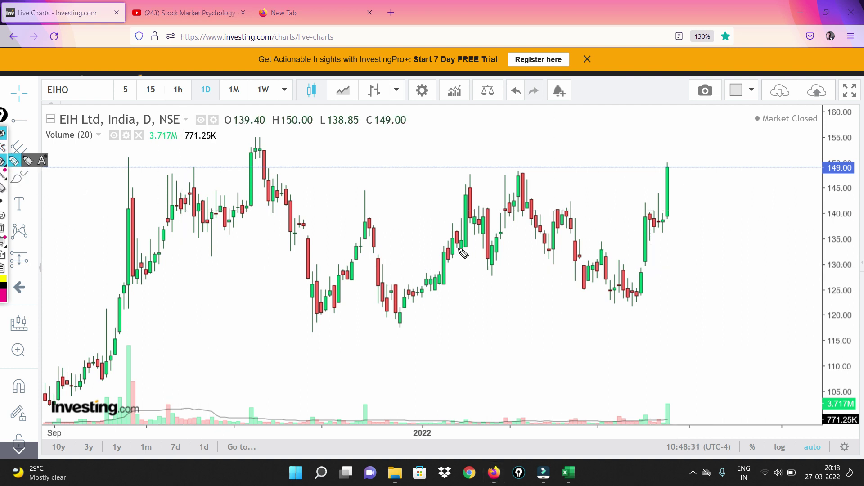
- On the daily chart, draw a resistance line over the tops and mark the volume surge
mouse_move(269, 171)
left_mouse_down()
mouse_move(420, 184)
mouse_move(575, 171)
mouse_move(636, 178)
mouse_move(676, 166)
left_mouse_up()
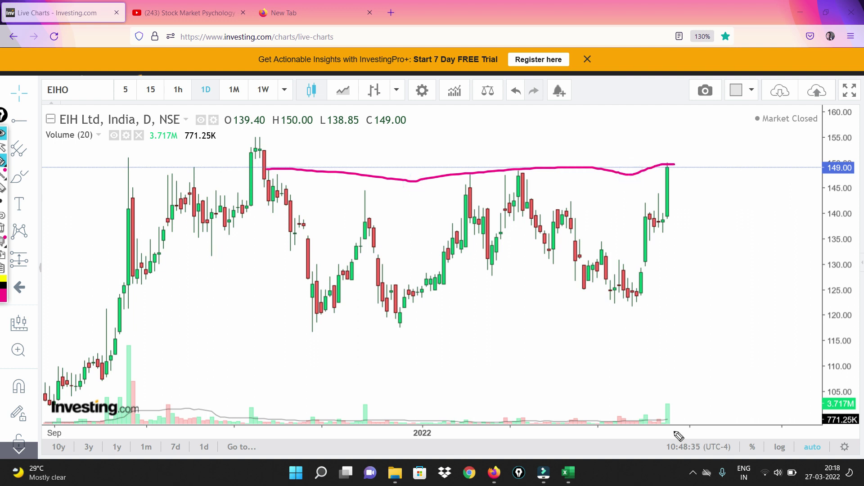
mouse_move(647, 415)
left_mouse_down()
mouse_move(712, 399)
mouse_move(657, 426)
left_mouse_up()
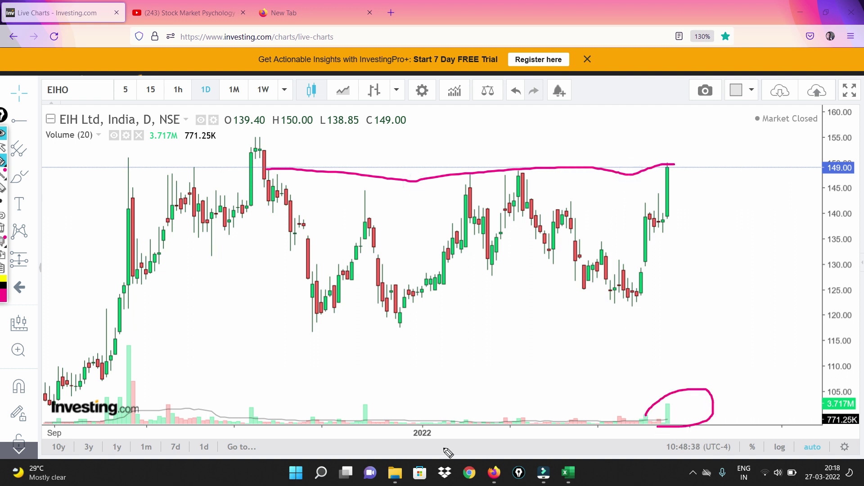
mouse_move(423, 422)
left_mouse_down()
mouse_move(685, 411)
mouse_move(675, 419)
left_mouse_up()
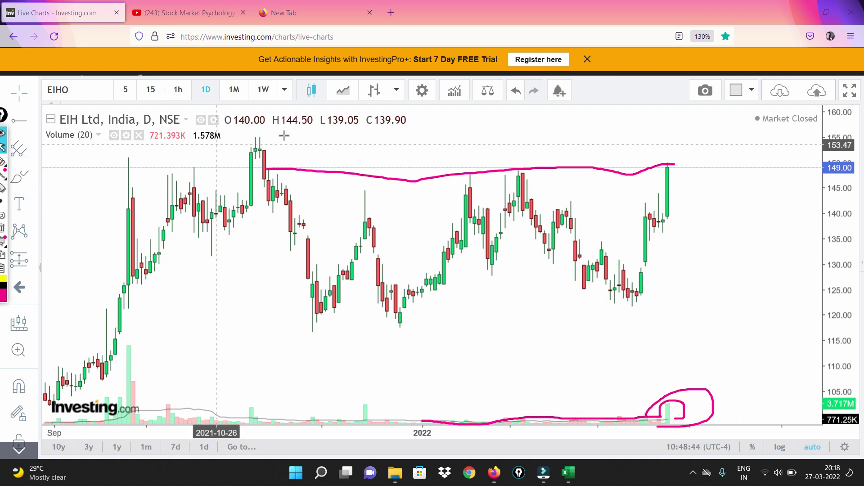
- Switch to weekly candles, circle the 2020 and 2021–2022 consolidation zones, then clear all drawings
left_click(267, 93)
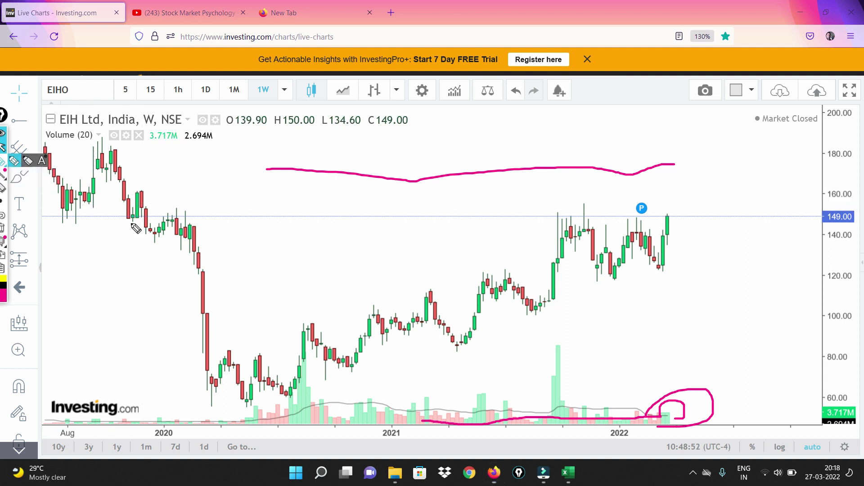
left_click_drag(146, 226, 158, 247)
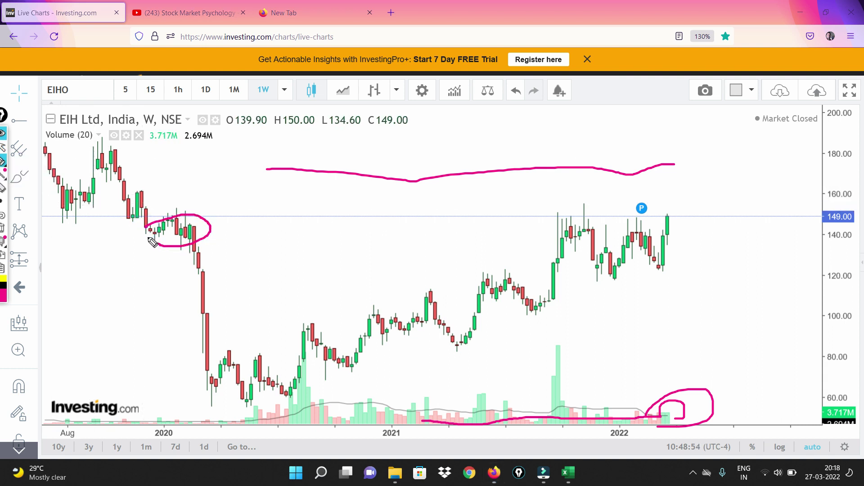
left_click(553, 236)
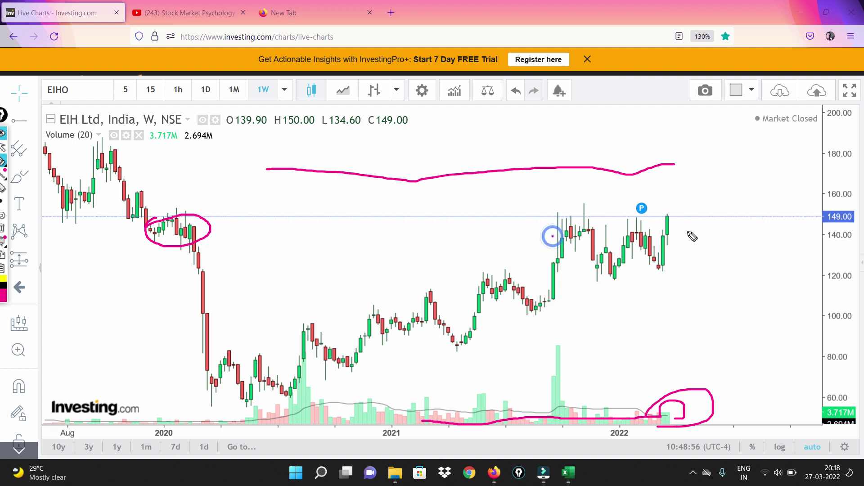
mouse_move(556, 228)
left_mouse_down()
mouse_move(685, 230)
mouse_move(560, 222)
mouse_move(698, 215)
left_mouse_up()
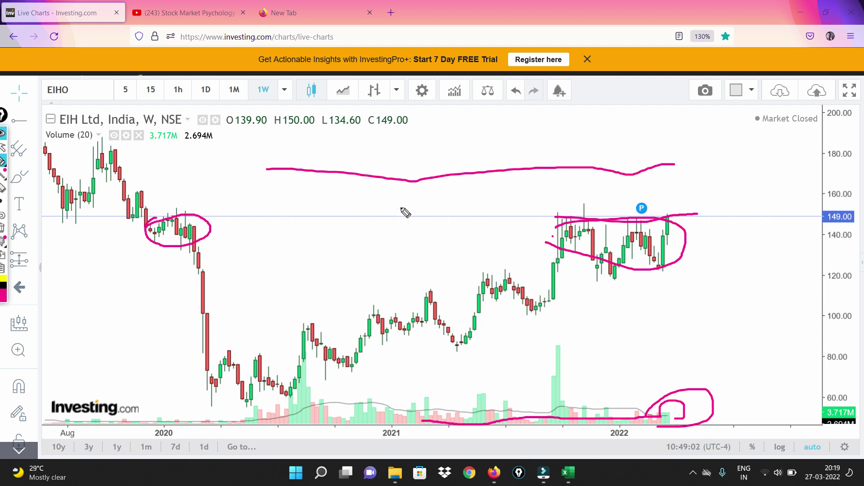
left_click_drag(56, 190, 108, 202)
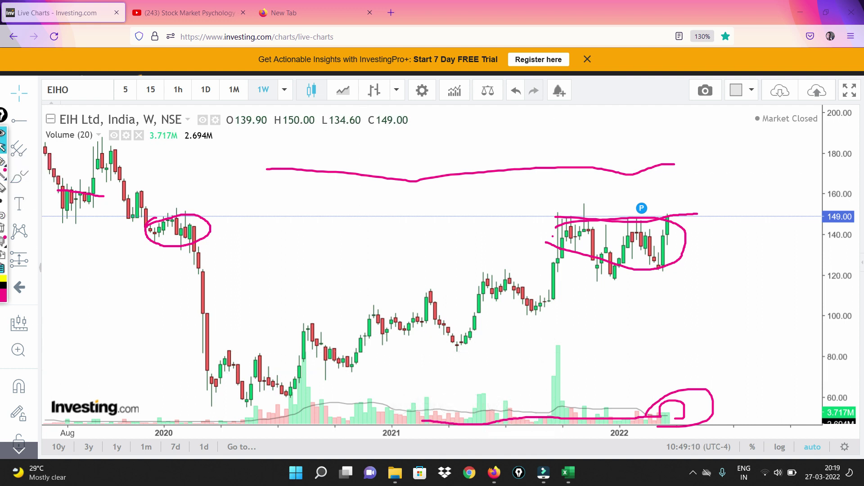
key("ctrl+shift+c")
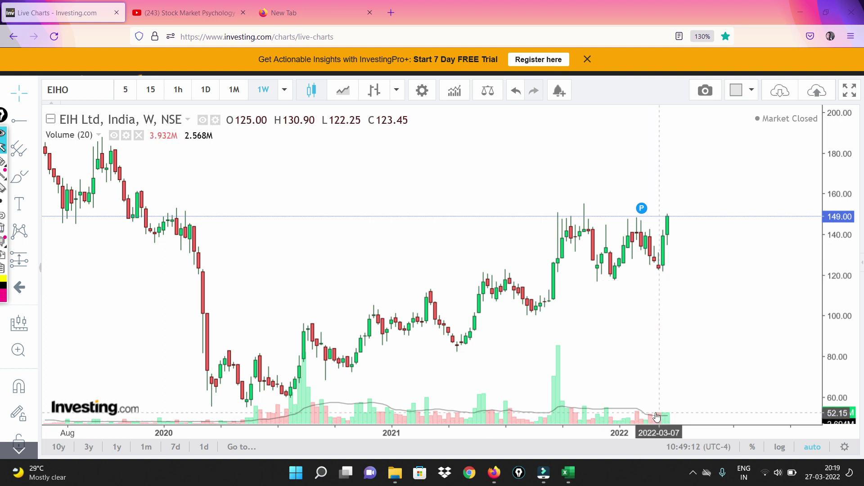
- Check the Excel shortlist, then load Indian Hotels Co. Ltd (IHTL, NSE) through an 'IND' symbol search
left_click(569, 474)
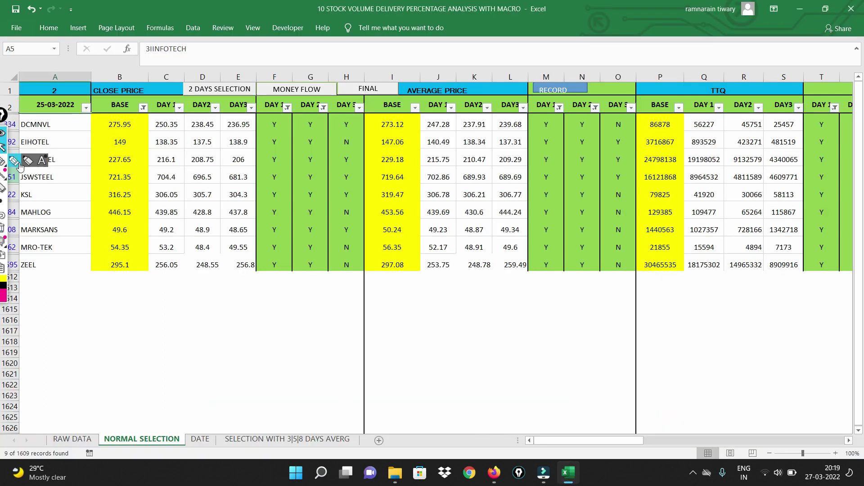
left_click(495, 473)
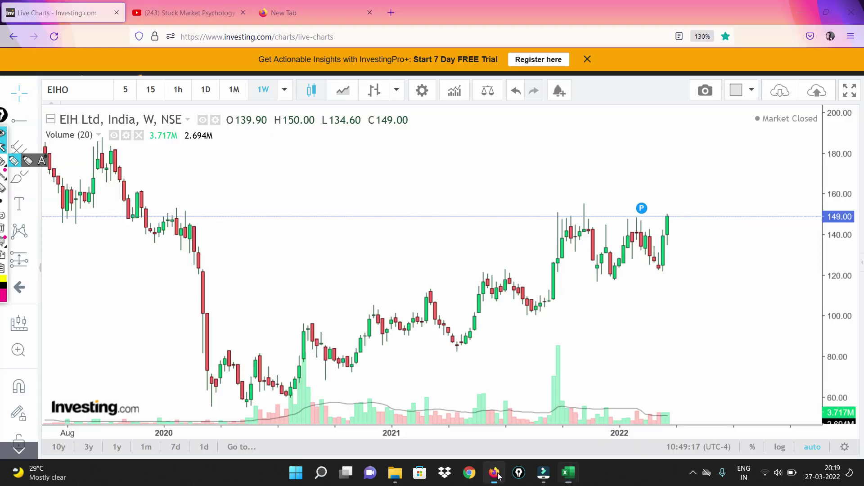
left_click(74, 93)
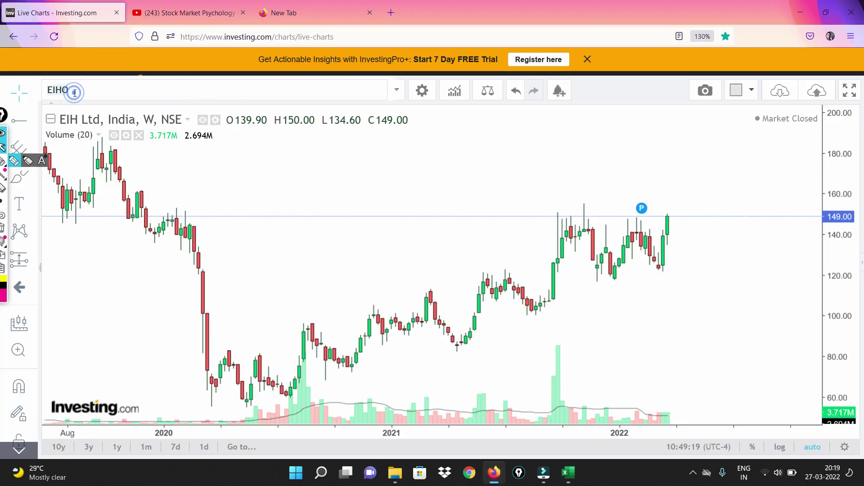
type("INDHOTE")
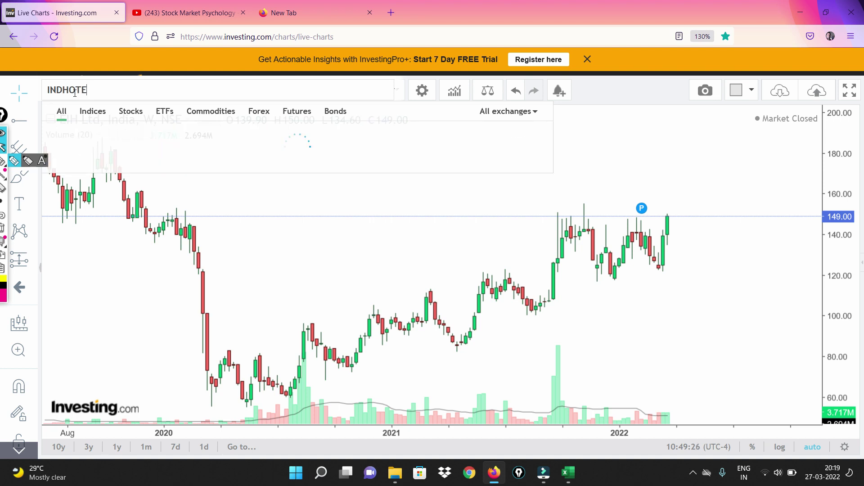
left_click(110, 131)
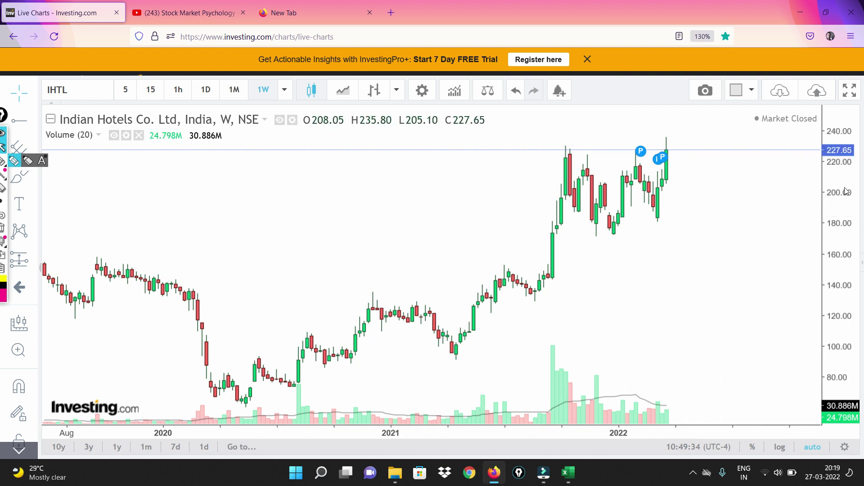
- Rescale the price axis and zoom out the Indian Hotels weekly chart back to 2014
left_click_drag(847, 189, 850, 295)
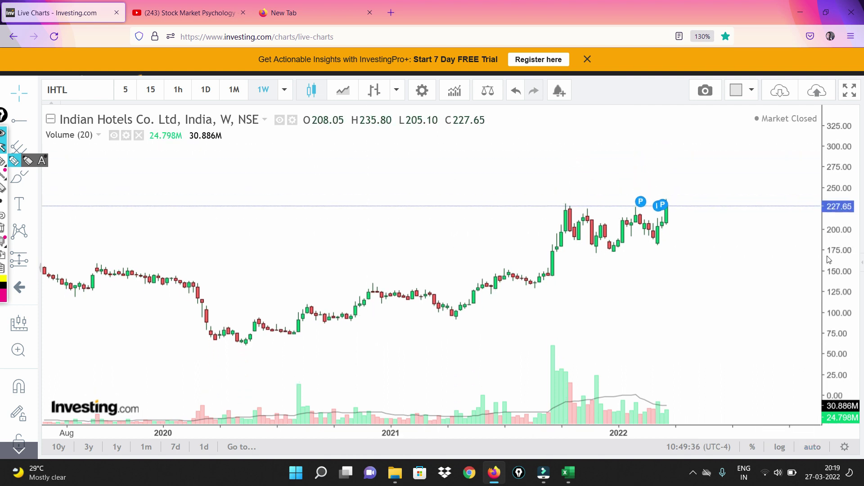
scroll(372, 255, "down", 2)
scroll(372, 255, "down", 2)
scroll(372, 255, "down", 2)
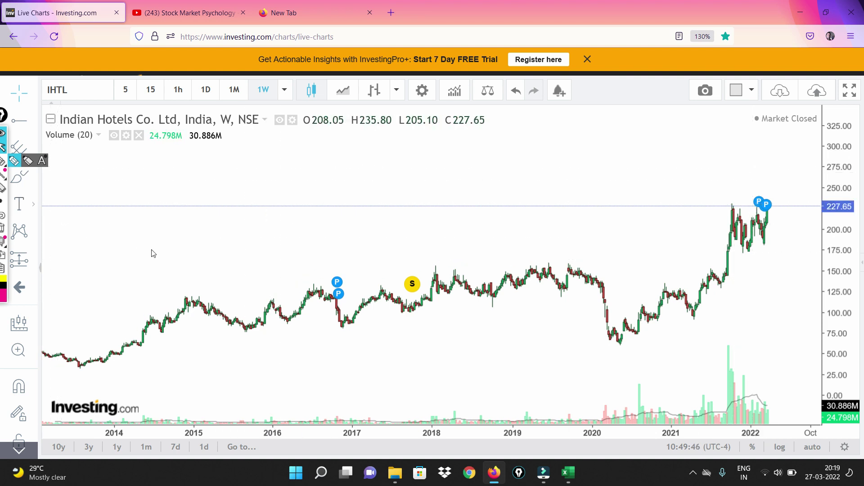
left_click(568, 473)
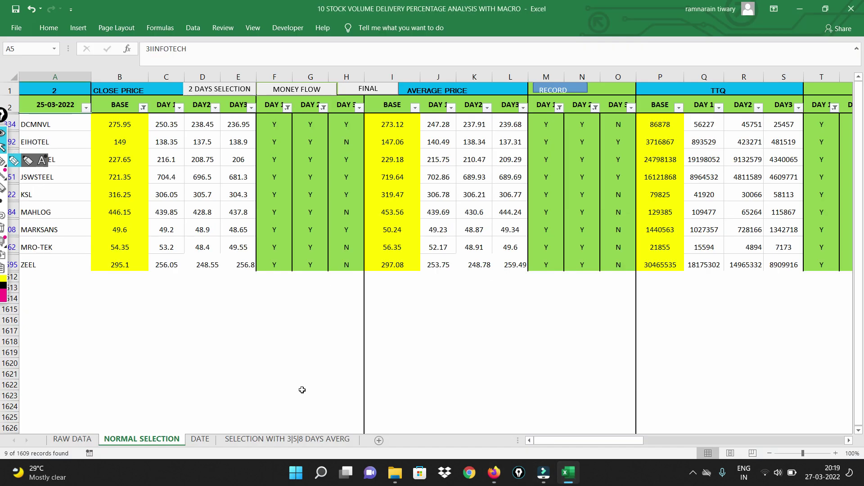
left_click(494, 473)
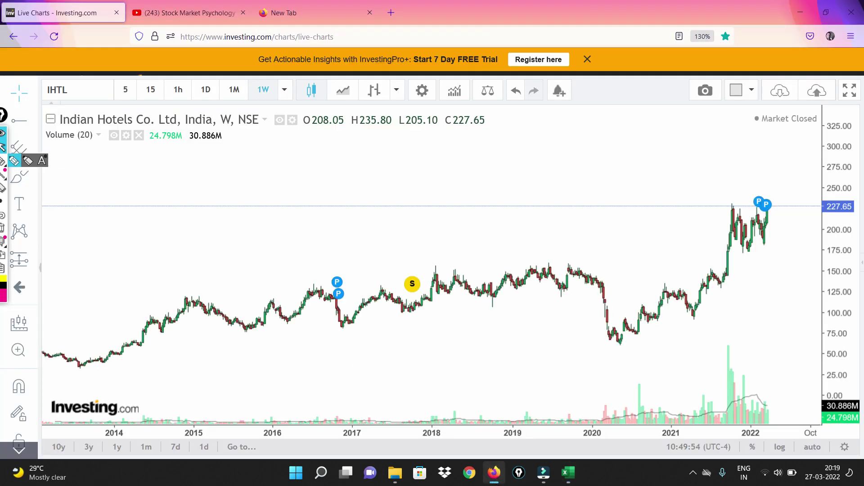
- Open the Kalyani Steels Ltd (KLSL, NSE) chart through a 'K' symbol search
left_click(75, 90)
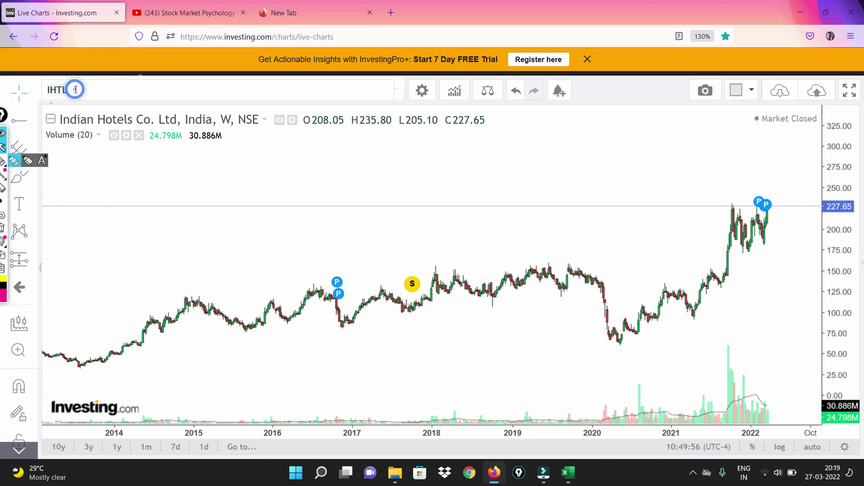
type("KSL")
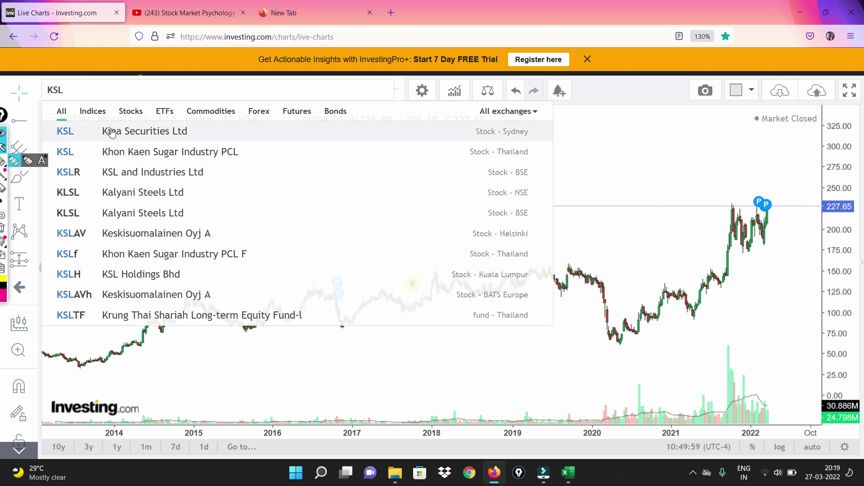
left_click(139, 193)
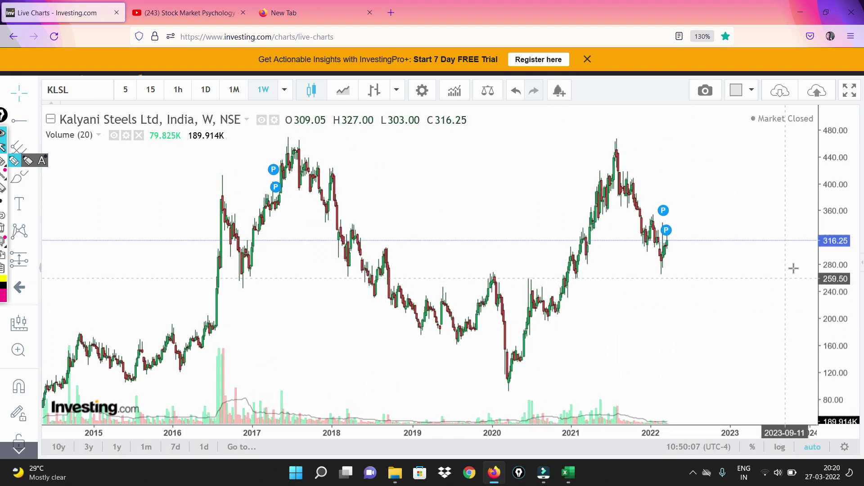
- Switch to 1D daily candles and pan and zoom to roughly September 2021 onward
left_click_drag(828, 255, 828, 234)
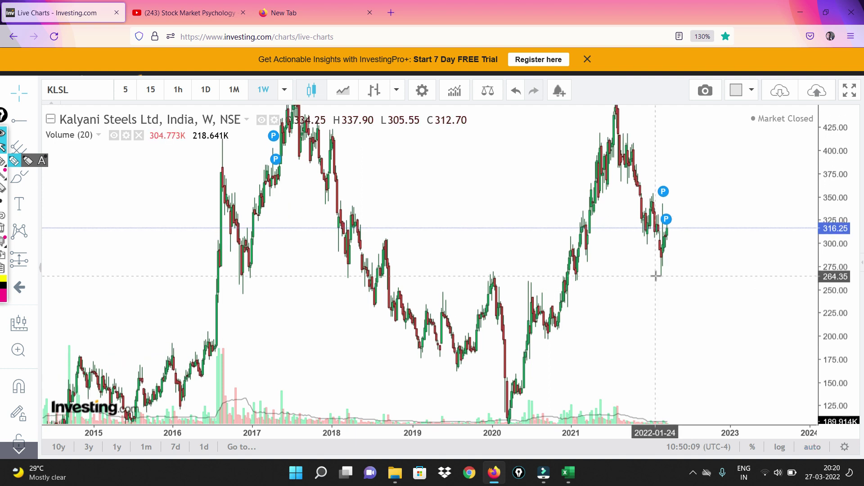
scroll(655, 276, "up", 2)
left_click(204, 88)
left_click_drag(407, 271, 563, 285)
scroll(654, 297, "up", 2)
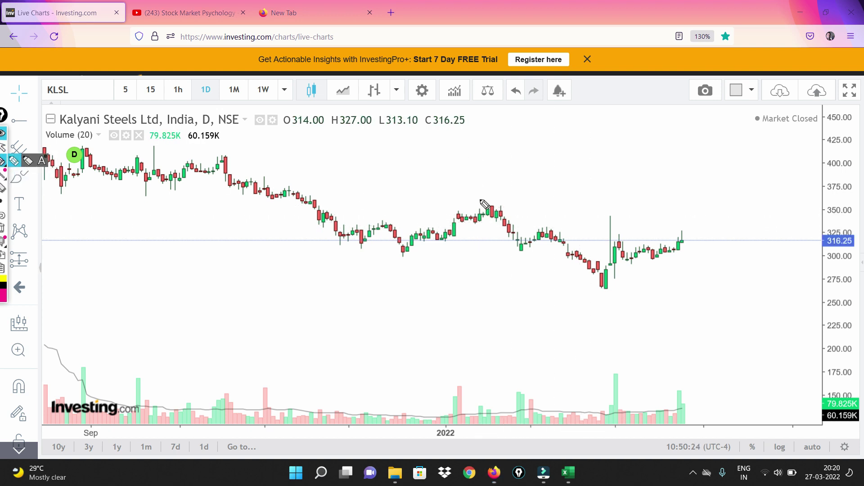
- Draw falling and rising trendlines converging off the 265 low, plus a long line near 400
left_click_drag(484, 200, 687, 246)
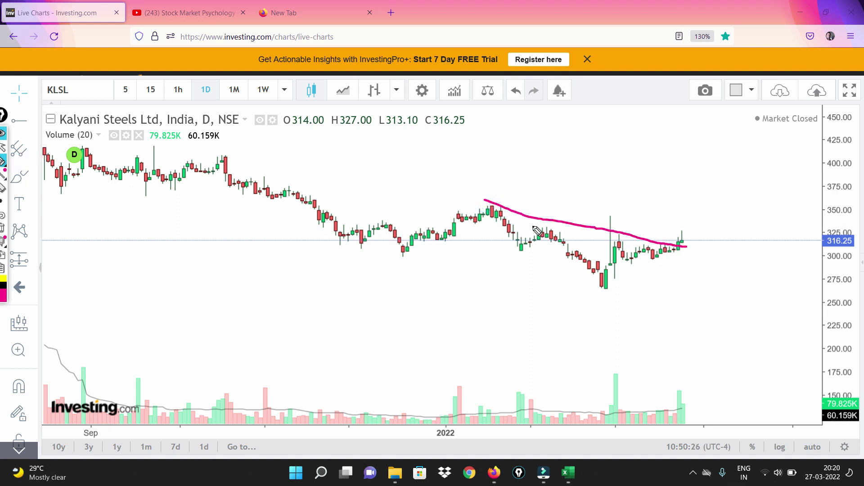
left_click_drag(602, 287, 707, 240)
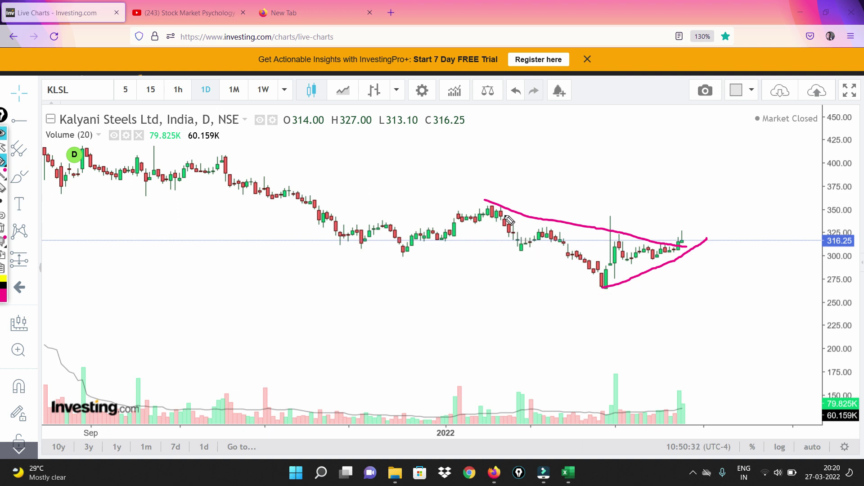
left_click_drag(500, 207, 685, 241)
left_click_drag(495, 208, 598, 284)
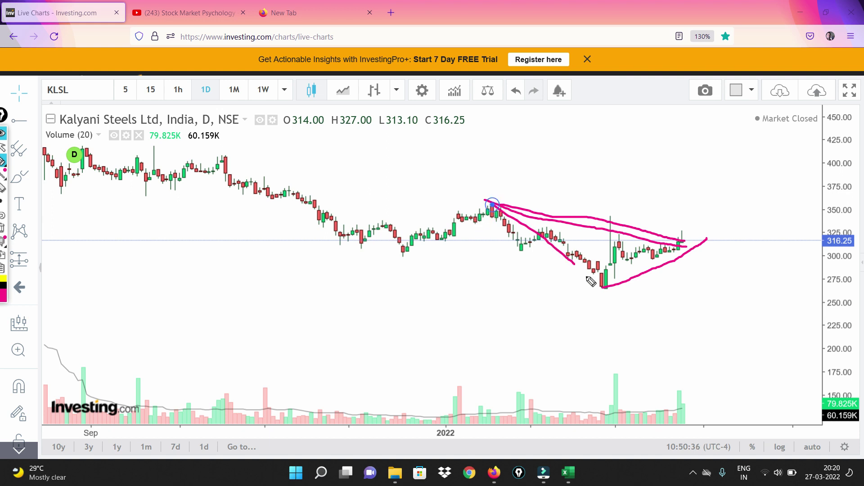
left_click(679, 413)
mouse_move(225, 154)
left_mouse_down()
mouse_move(542, 169)
mouse_move(670, 158)
mouse_move(803, 169)
left_mouse_up()
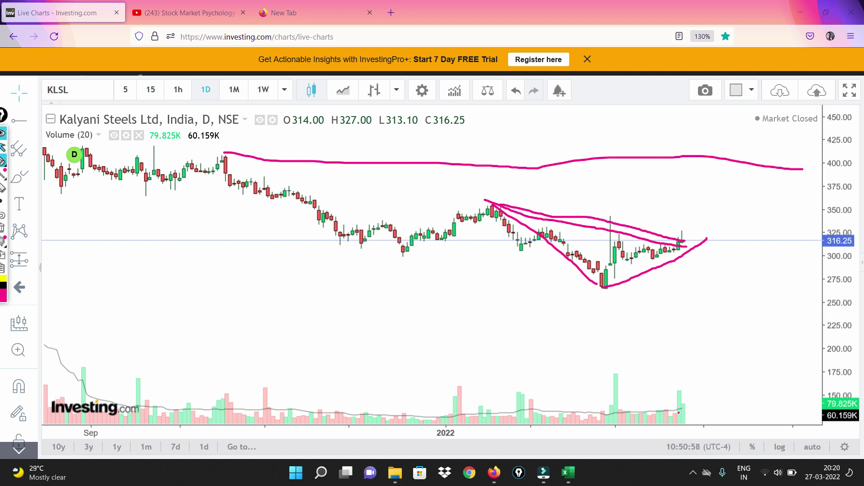
left_click(2, 146)
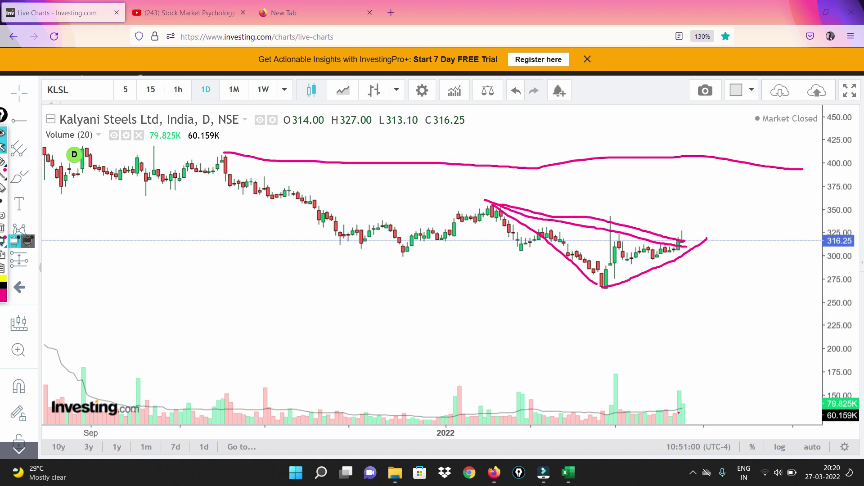
- Remove all magenta drawings from the Kalyani Steels daily chart
left_click(2, 228)
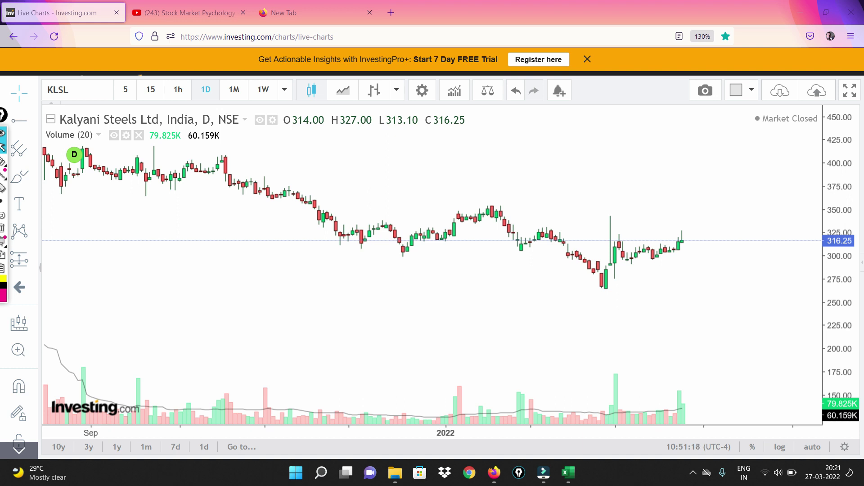
left_click(694, 473)
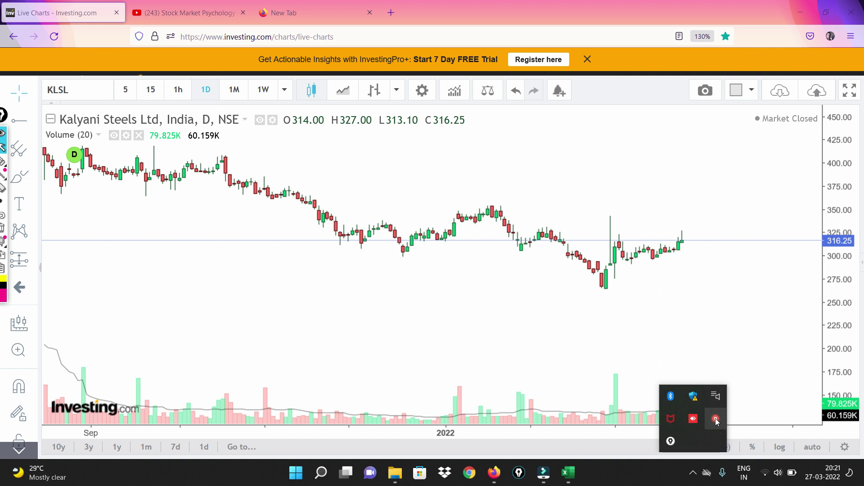